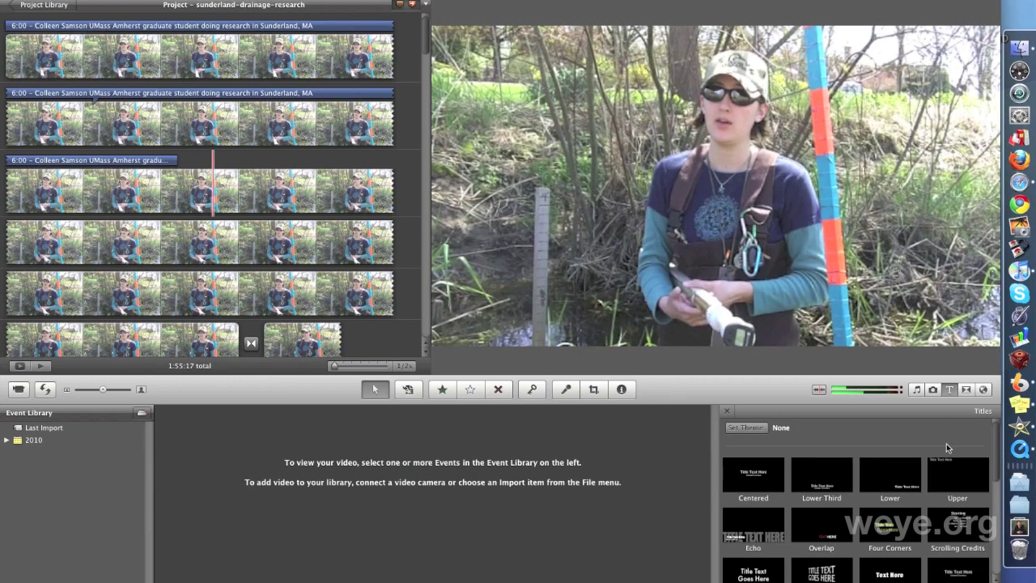
Place a 2:18 Lower title reading 'Title Text Here' over the interview clip.
click(950, 390)
click(952, 390)
click(951, 390)
click(951, 390)
drag(906, 471, 318, 186)
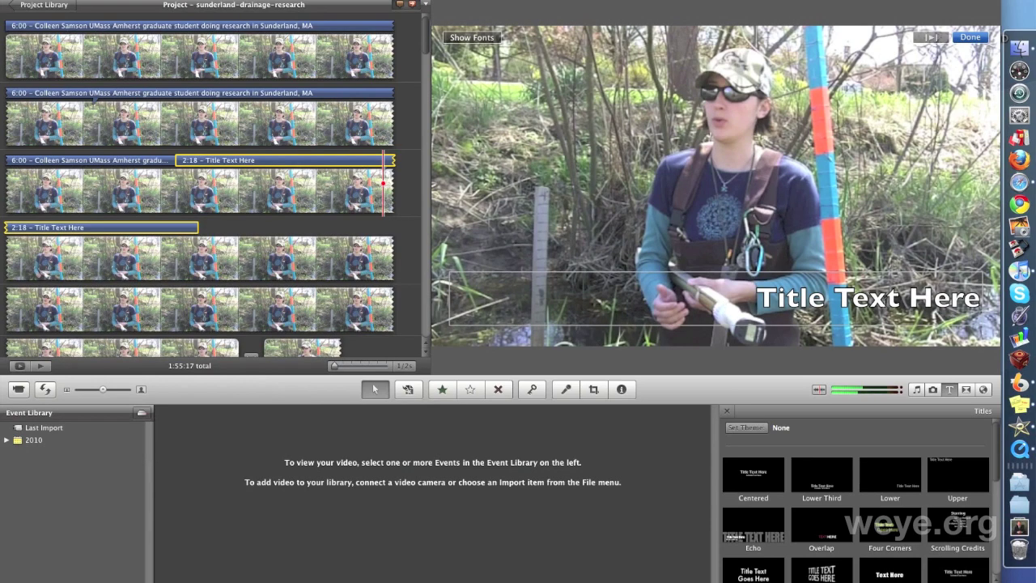
Replace the placeholder title text with 'Weye.org' and select it for font formatting.
key(super+a)
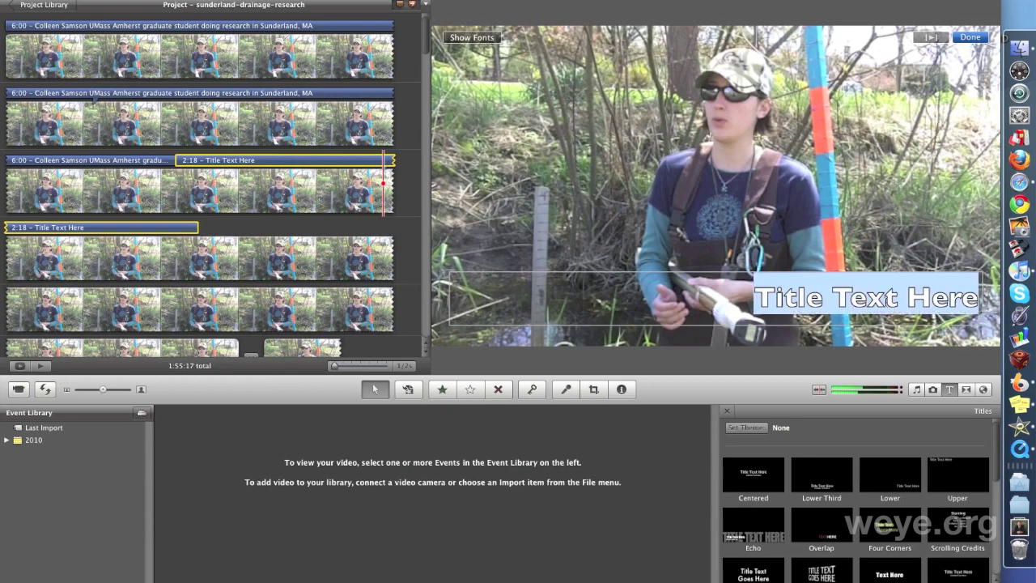
text(Weye)
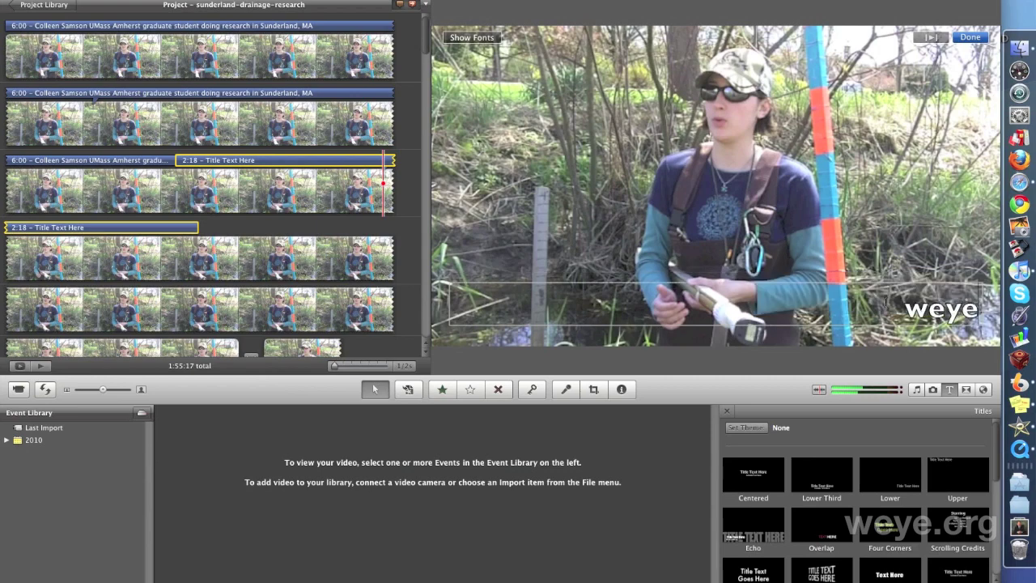
text(.org)
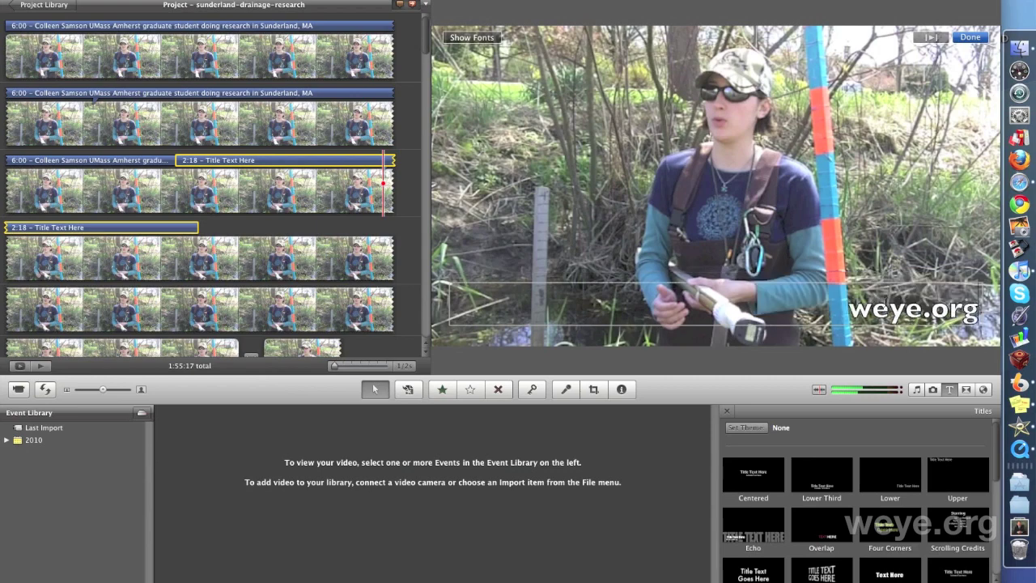
triple_click(914, 310)
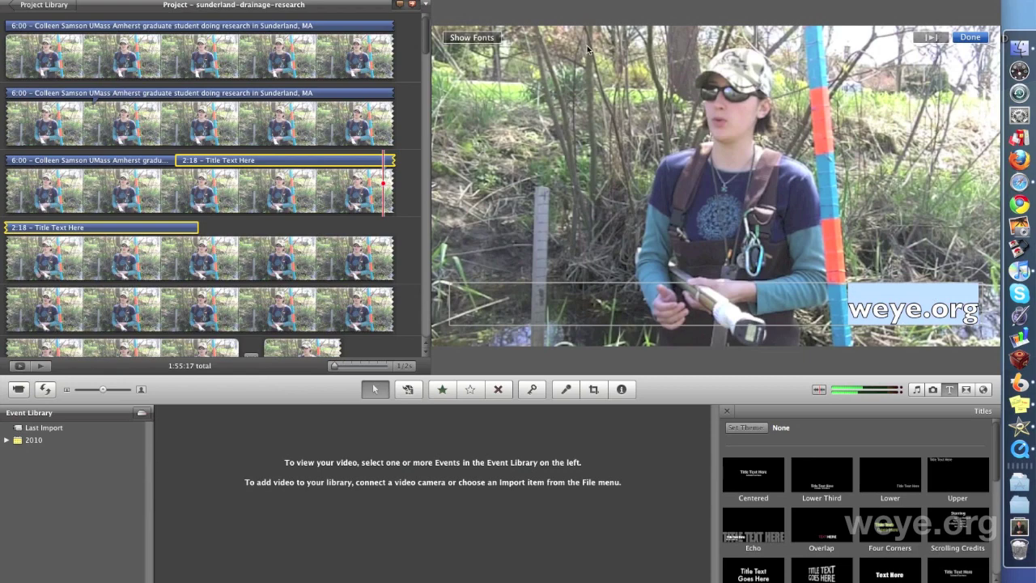
click(471, 39)
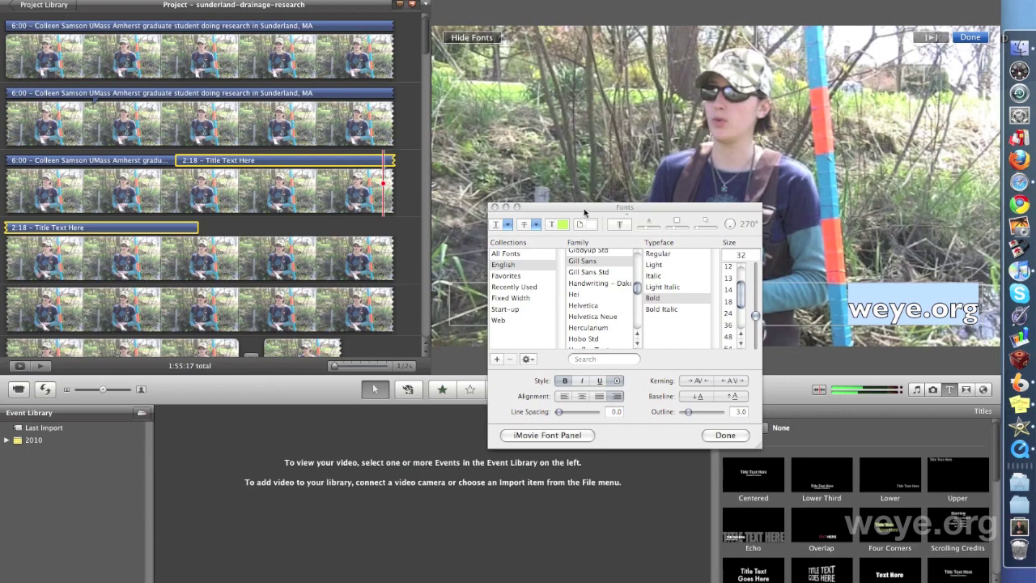
Set the weye.org title in Helvetica Neue, then return to the system Fonts panel.
drag(584, 212, 621, 271)
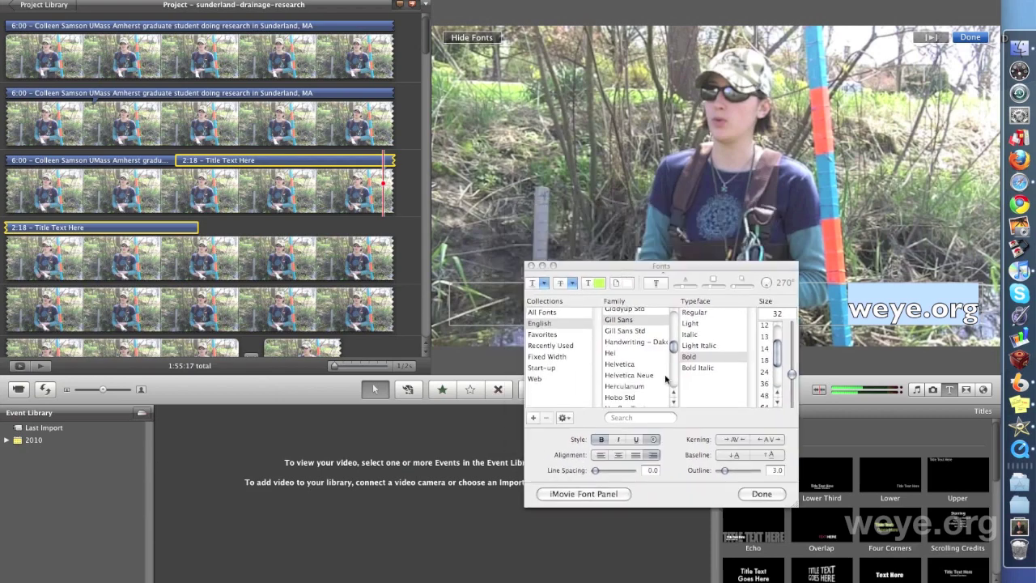
click(583, 493)
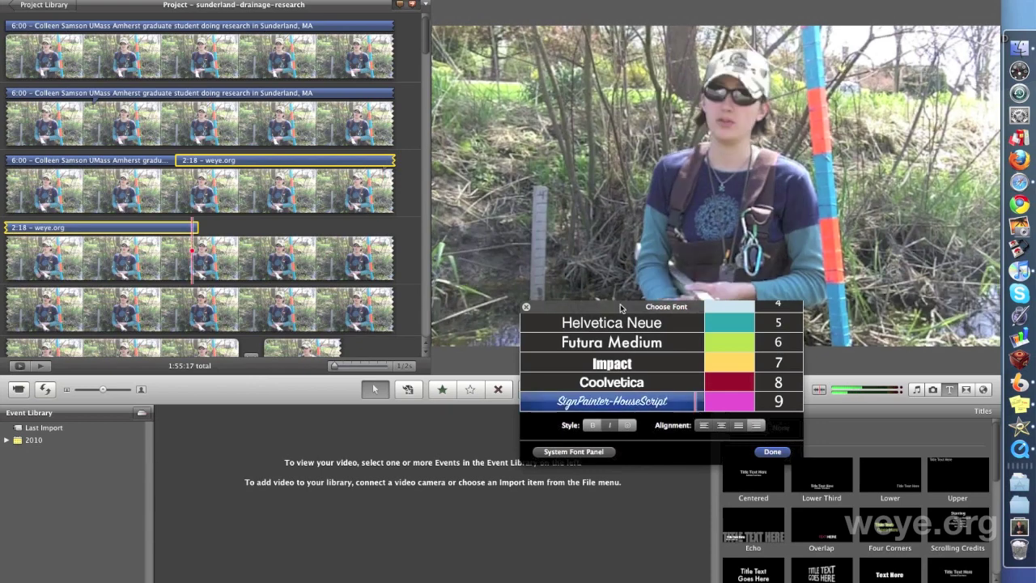
click(575, 320)
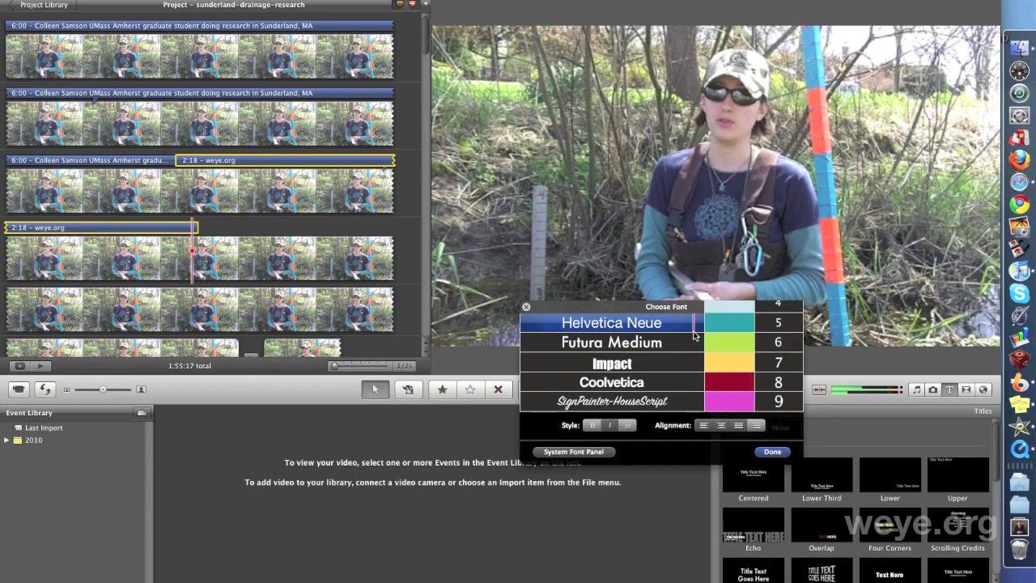
click(579, 455)
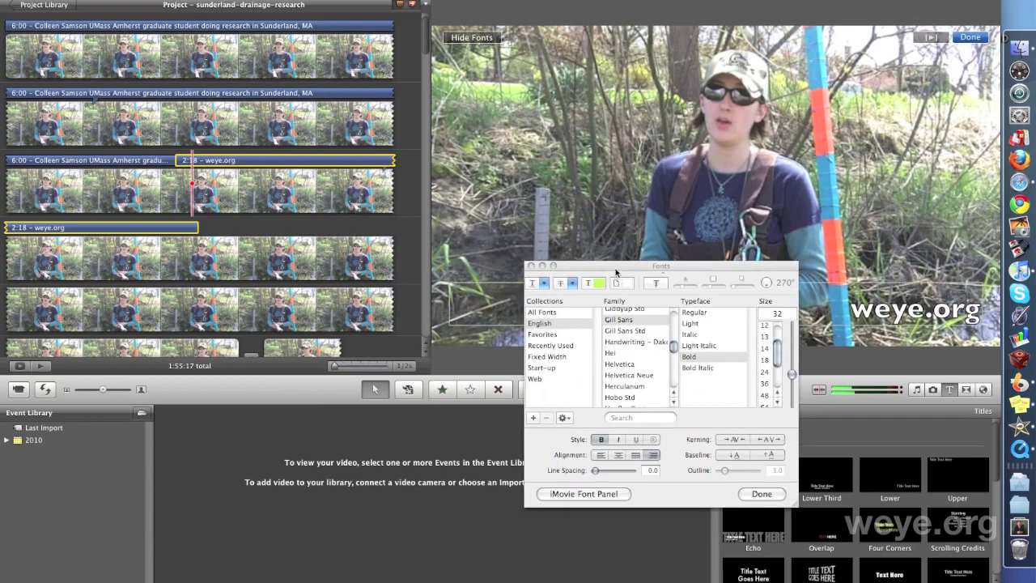
Restyle the weye.org title from Gill Sans 32 to Helvetica Neue Bold at 24 points.
drag(615, 270, 614, 271)
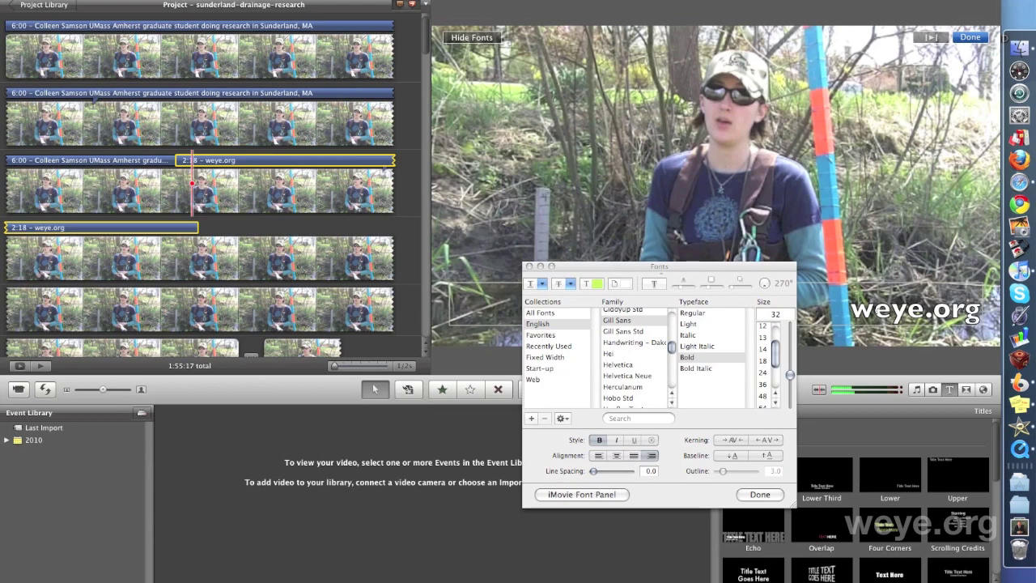
click(877, 314)
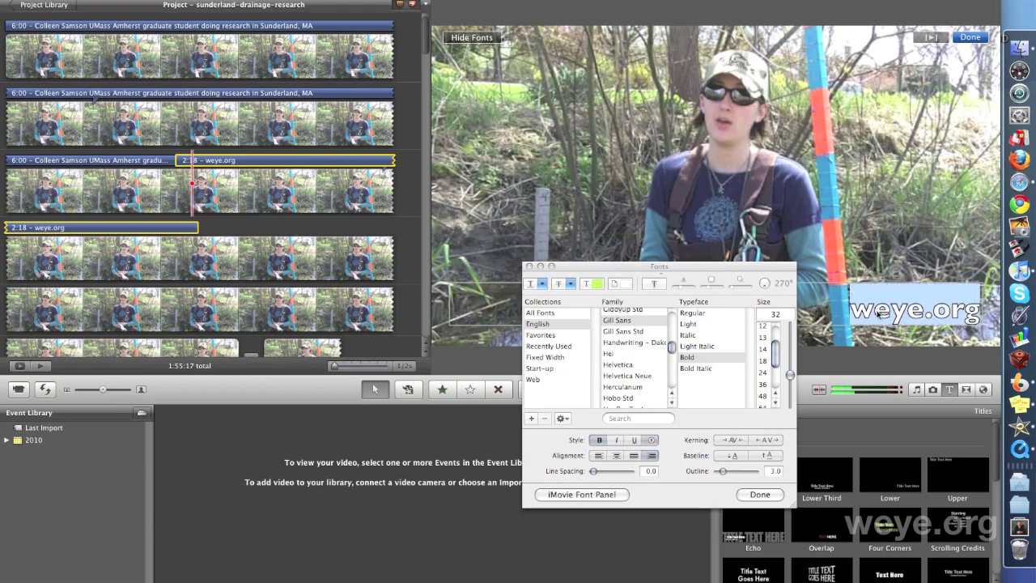
drag(627, 268, 623, 270)
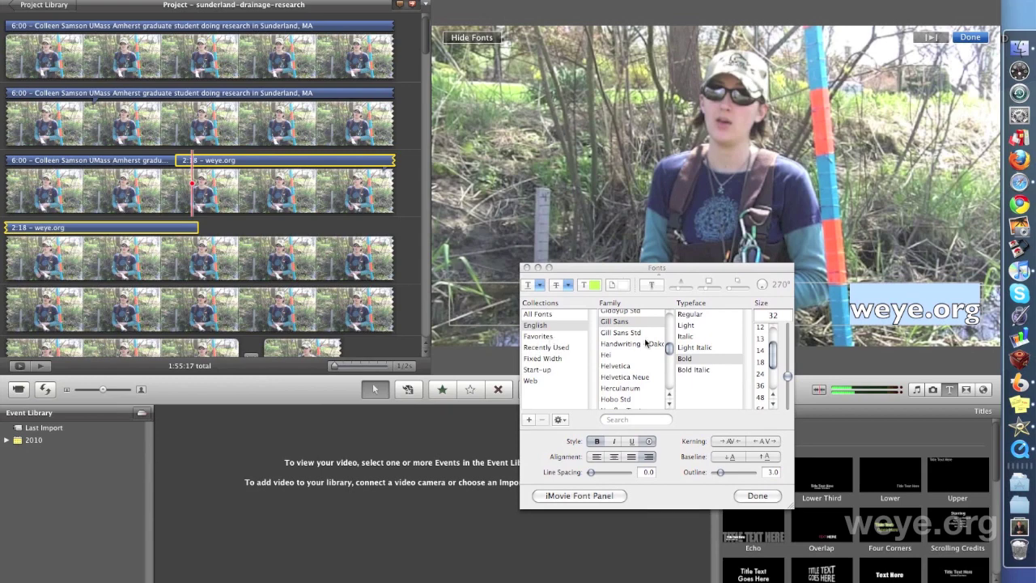
scroll(644, 344, down, 3)
scroll(640, 346, down, 3)
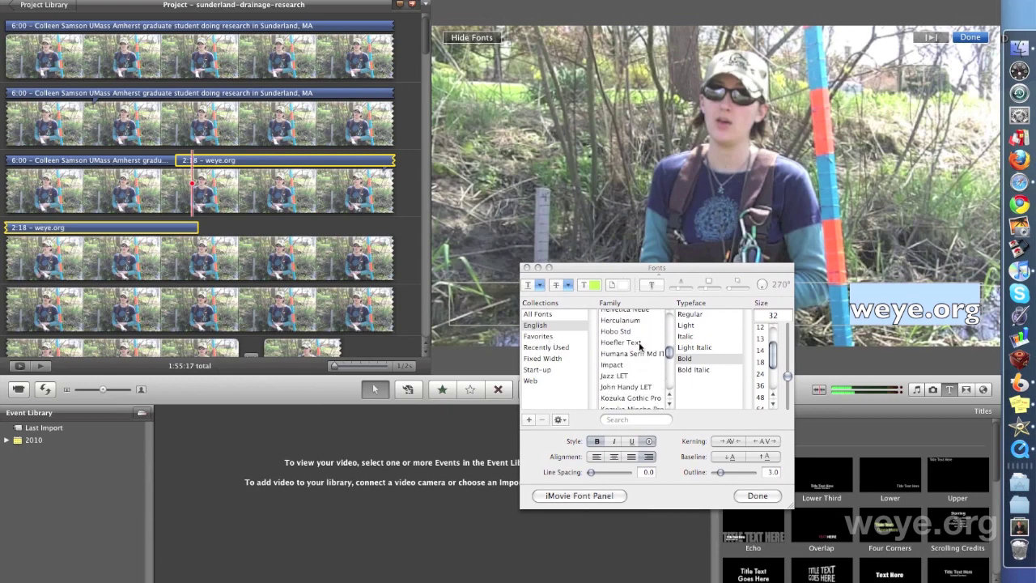
scroll(640, 345, up, 3)
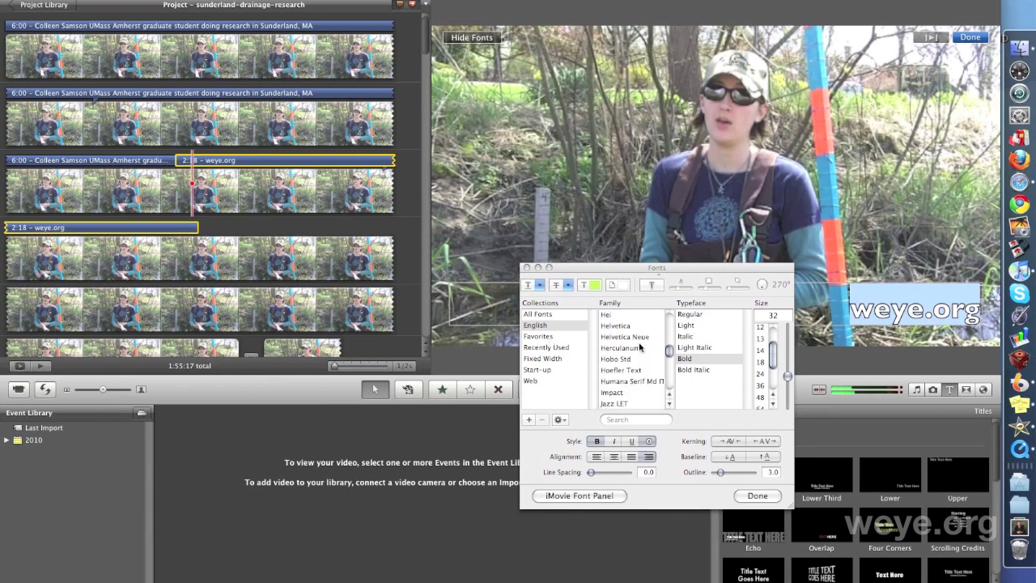
click(635, 338)
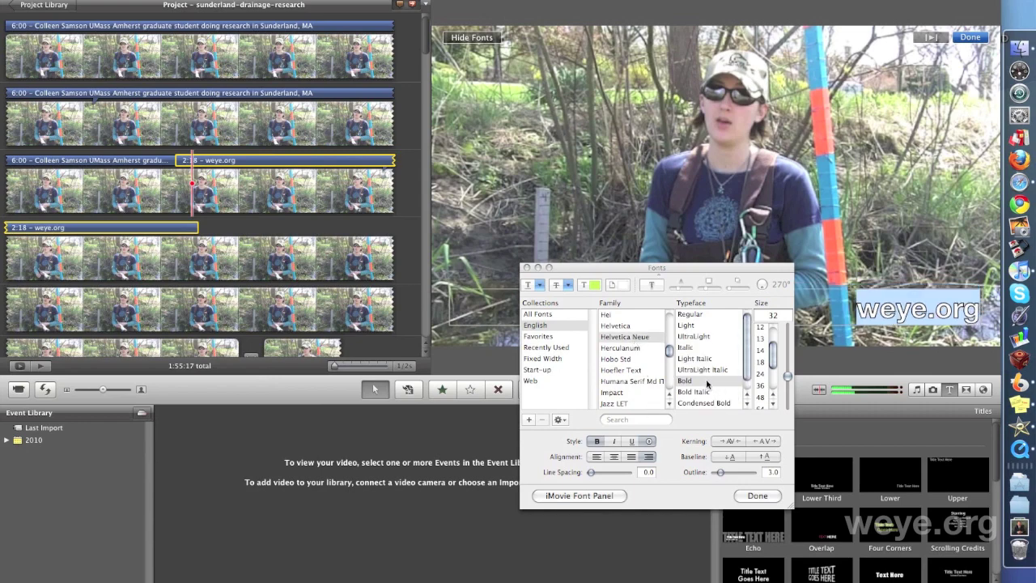
click(760, 375)
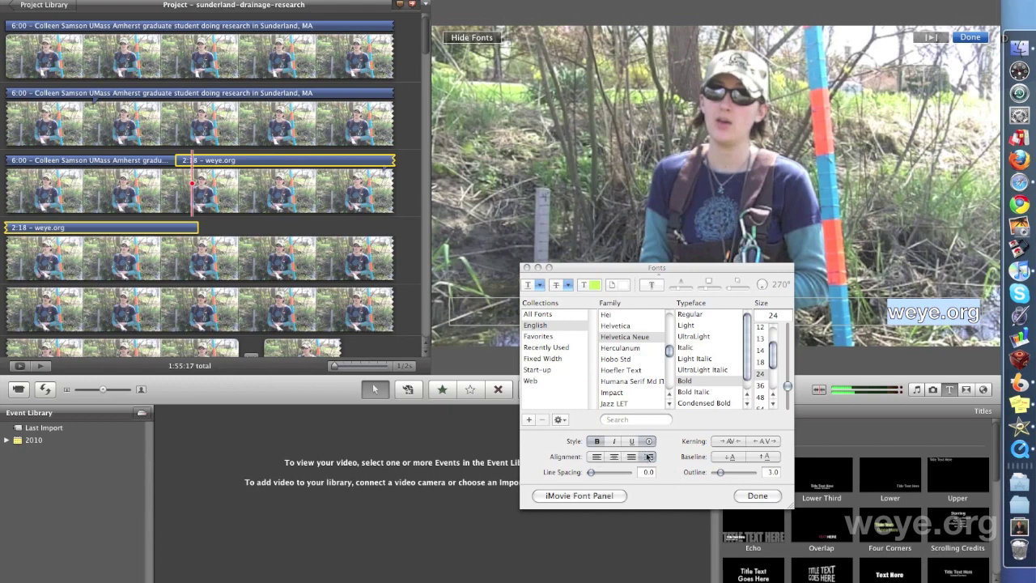
drag(613, 273, 296, 326)
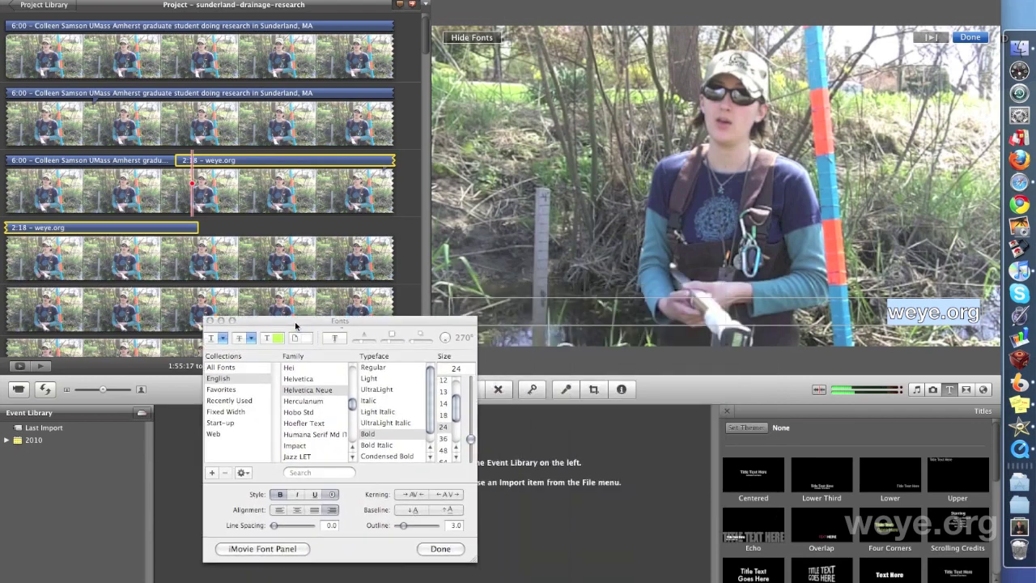
Right-align the title text and reduce its outline from 3.0 to 1.0.
click(279, 510)
click(298, 510)
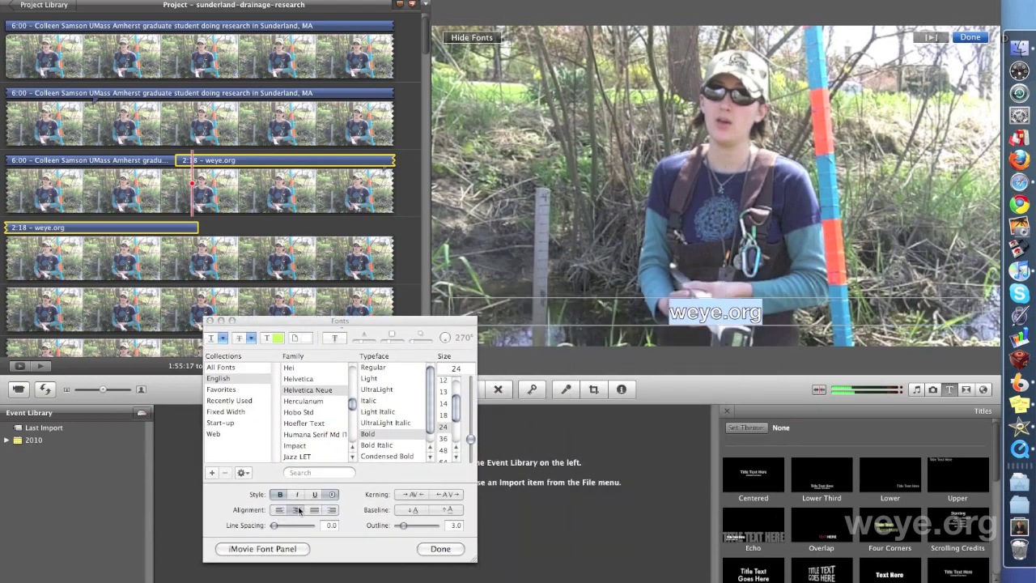
click(331, 510)
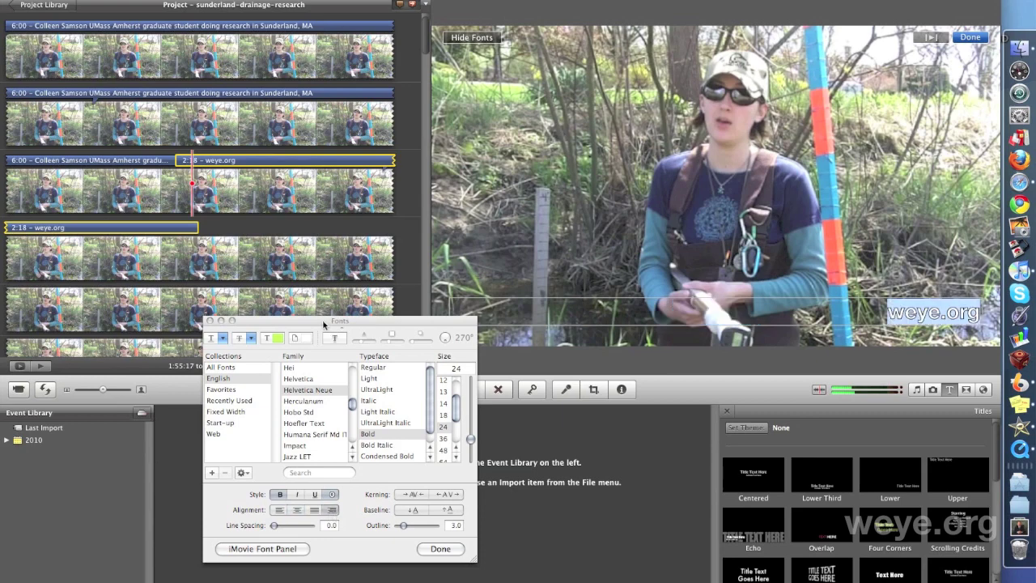
drag(319, 324, 478, 274)
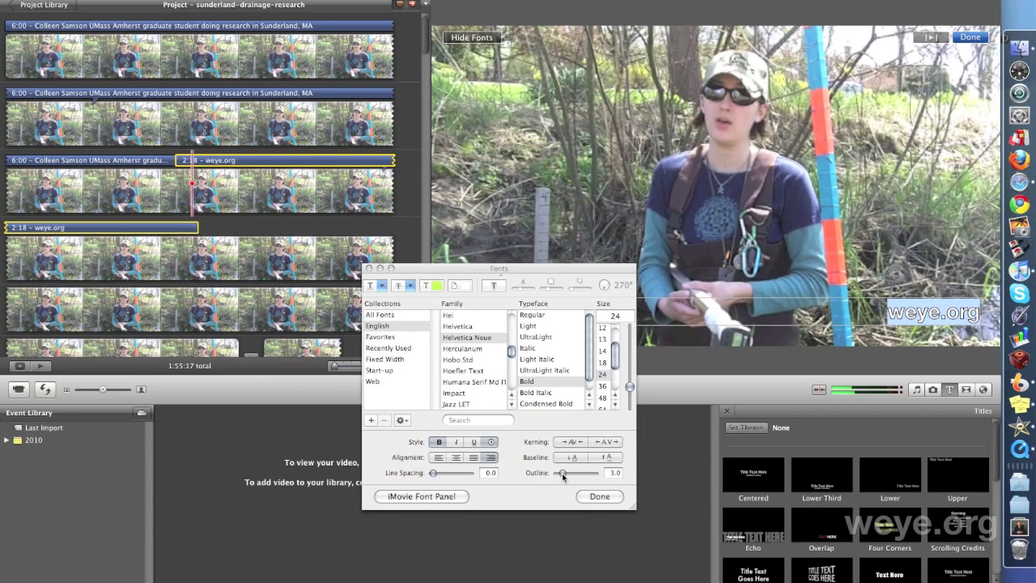
drag(562, 472, 559, 472)
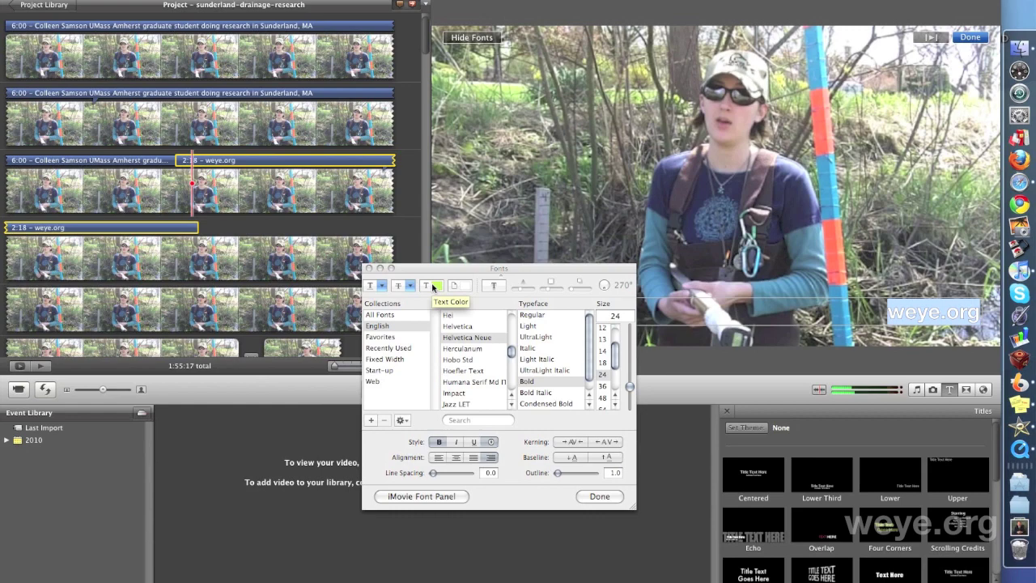
Open the text Colors panel and switch to the crayon picker.
click(434, 287)
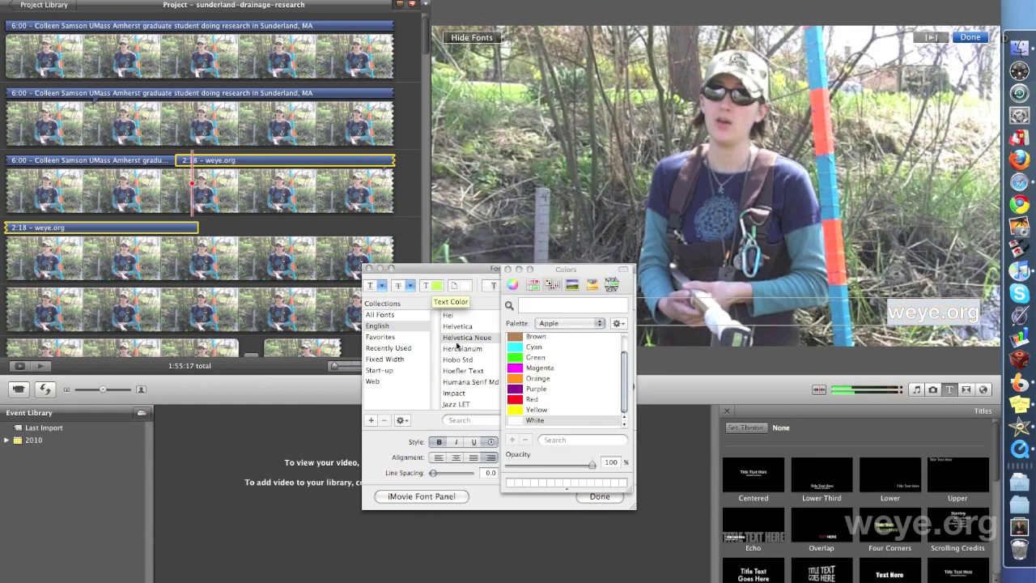
click(512, 285)
click(533, 285)
click(553, 285)
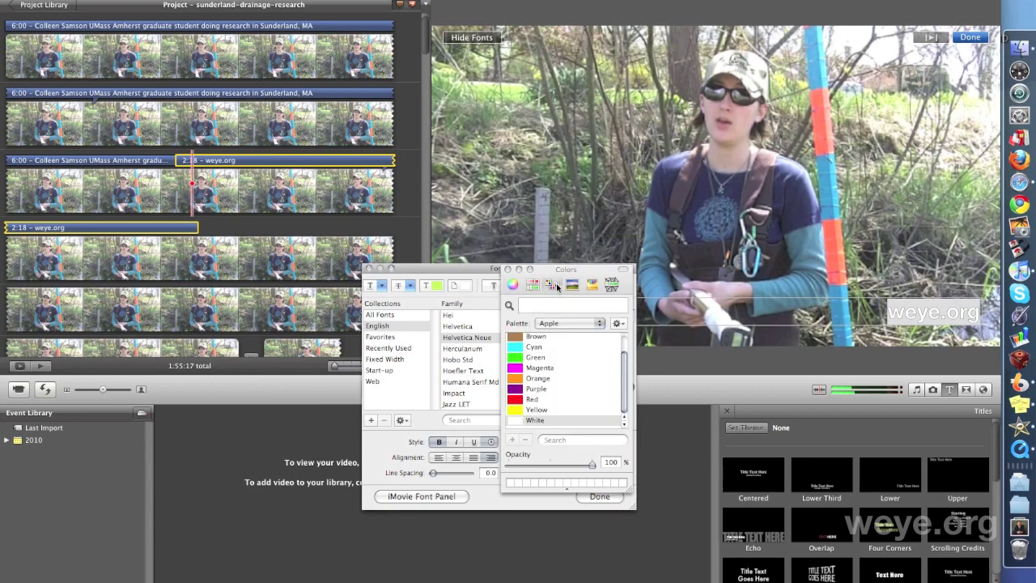
click(575, 286)
click(610, 284)
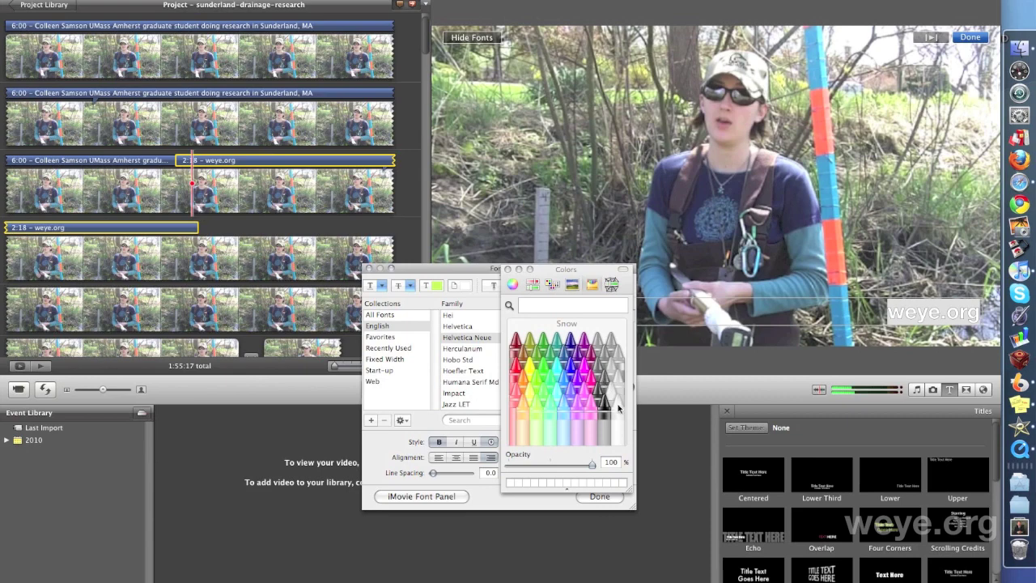
Lower the watermark text opacity to 20%, then close the Colors and Fonts panels.
drag(591, 463, 532, 465)
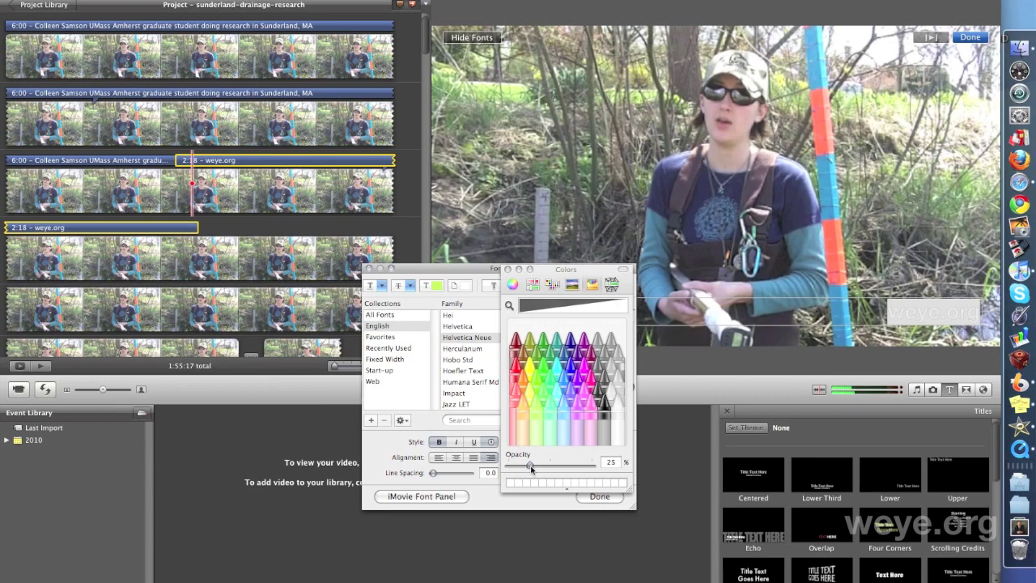
drag(529, 467, 527, 466)
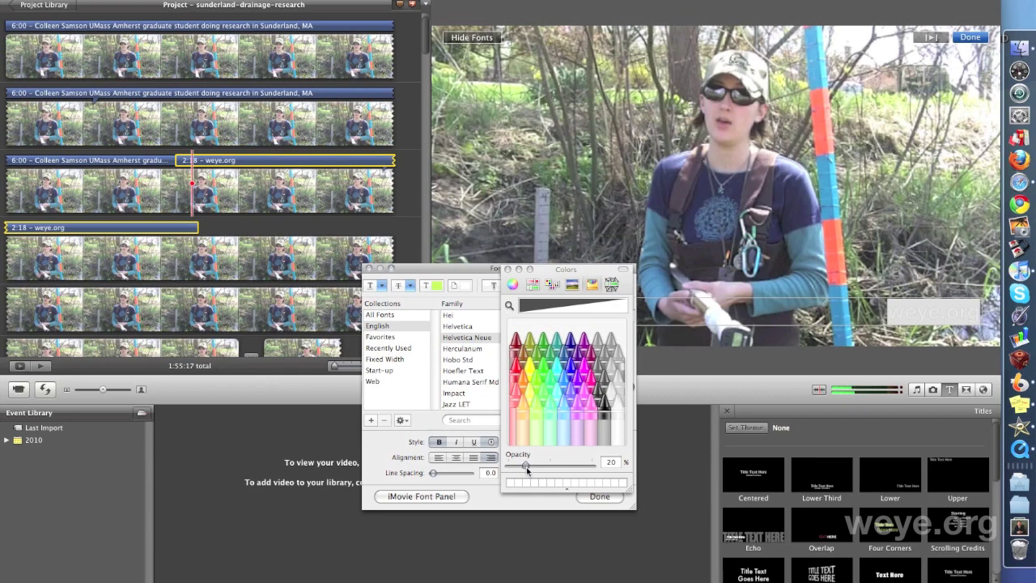
drag(527, 468, 524, 467)
click(507, 270)
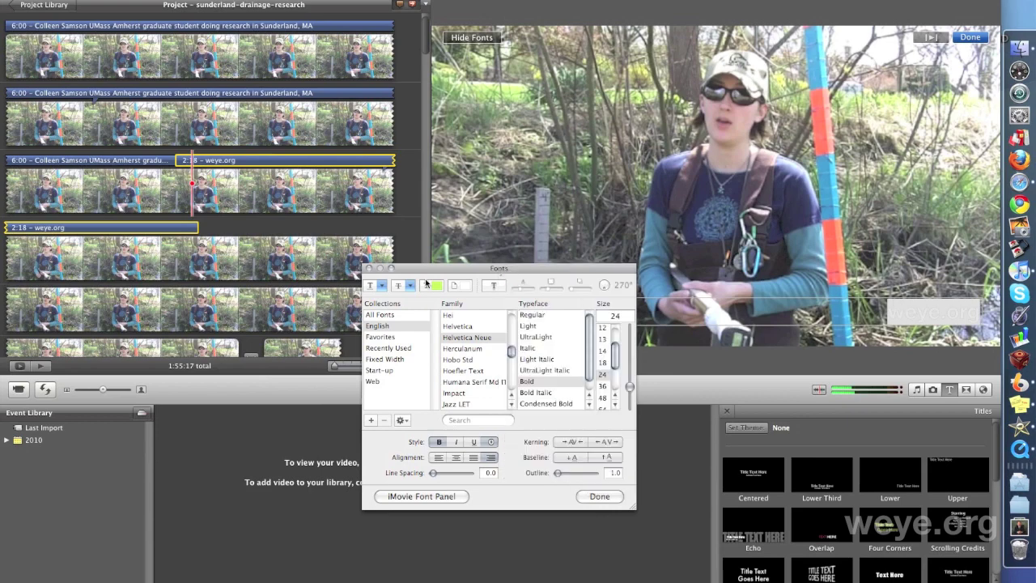
click(591, 501)
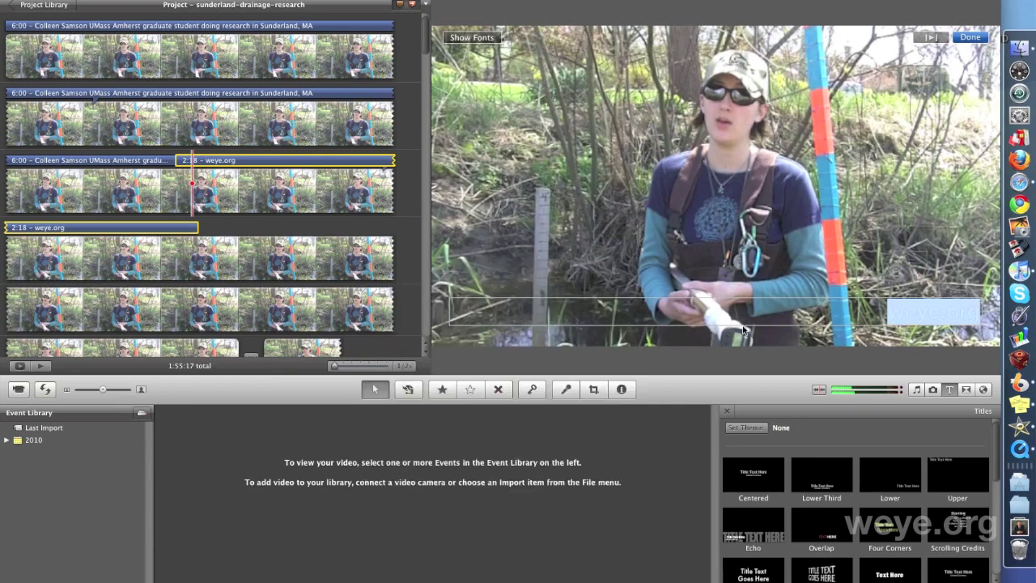
Reopen the weye.org title with the system Fonts panel and select its text.
click(979, 39)
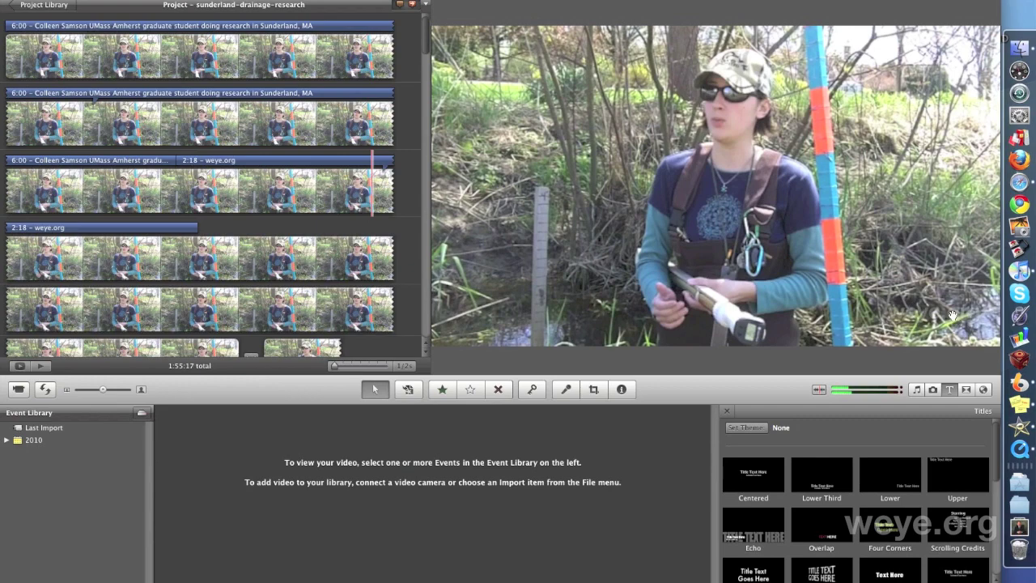
click(536, 295)
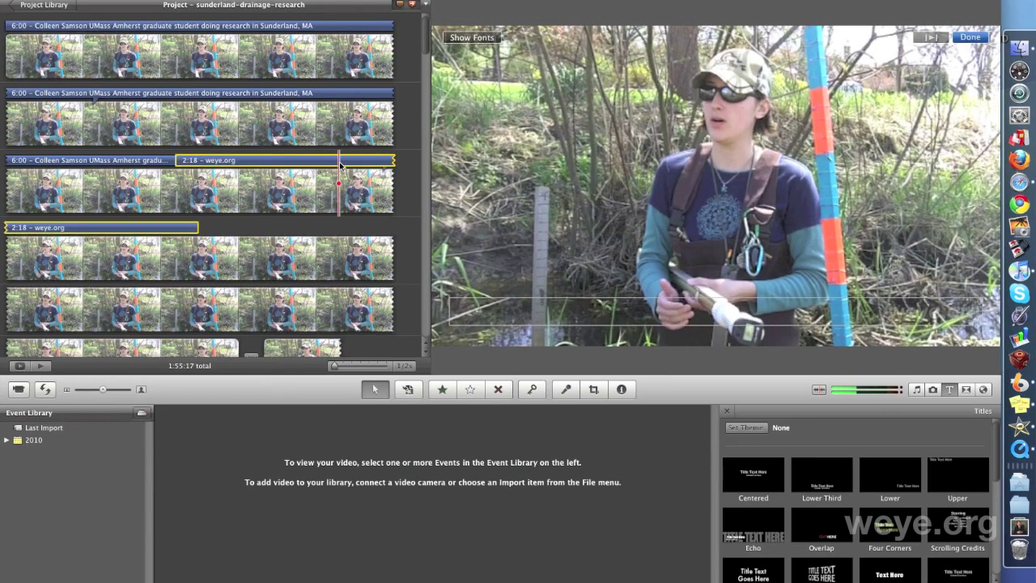
click(903, 316)
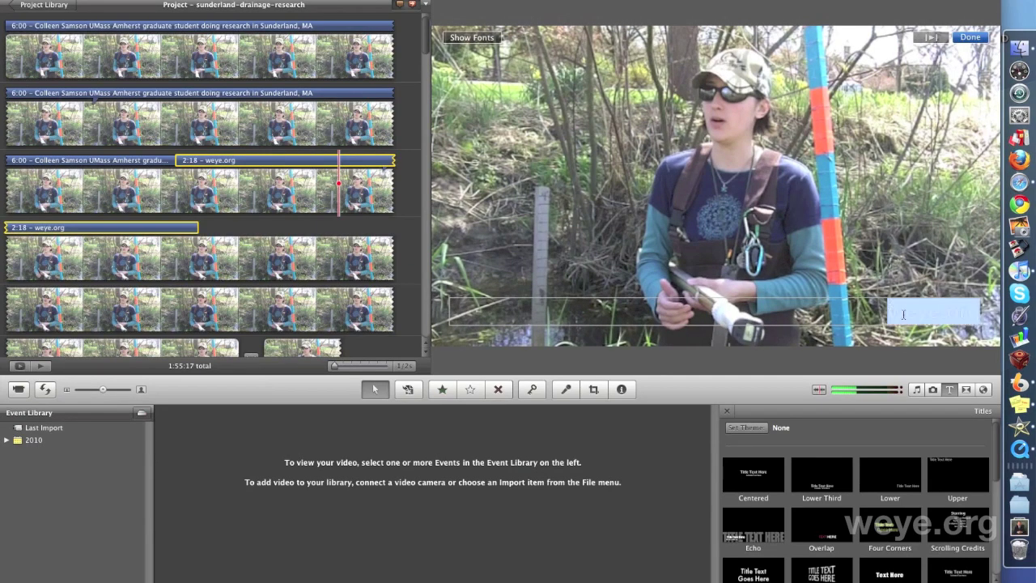
click(492, 38)
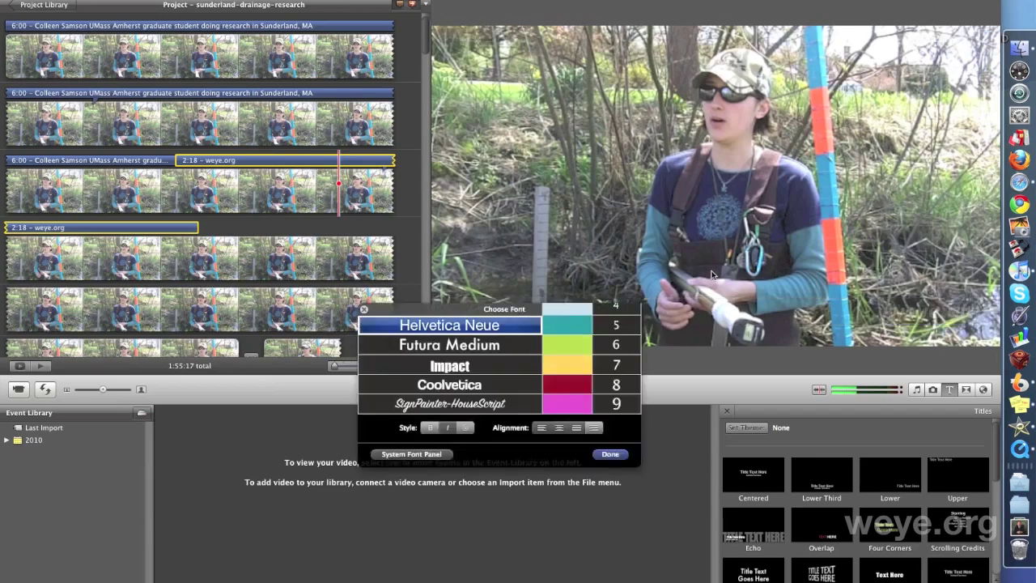
click(413, 454)
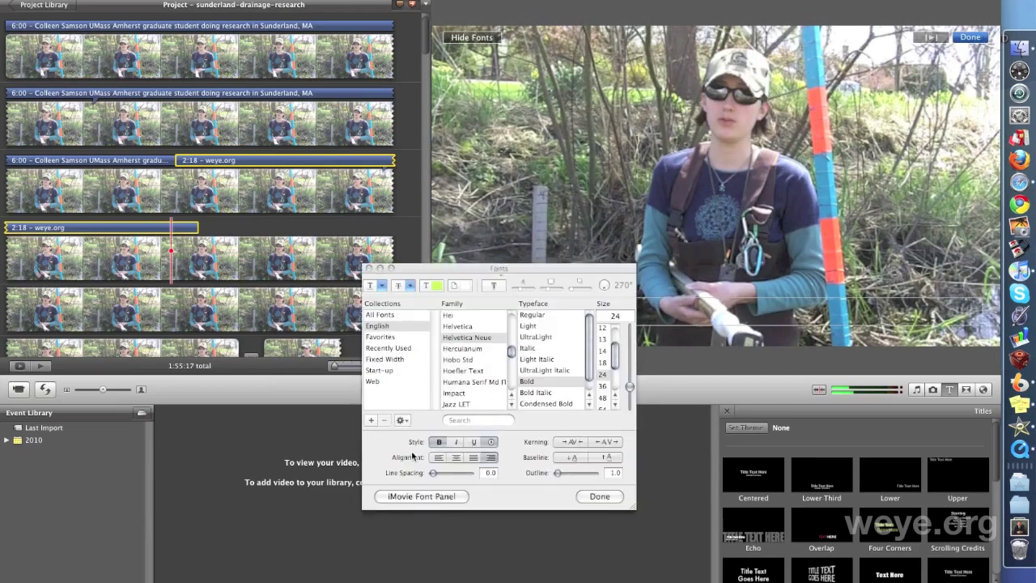
click(971, 316)
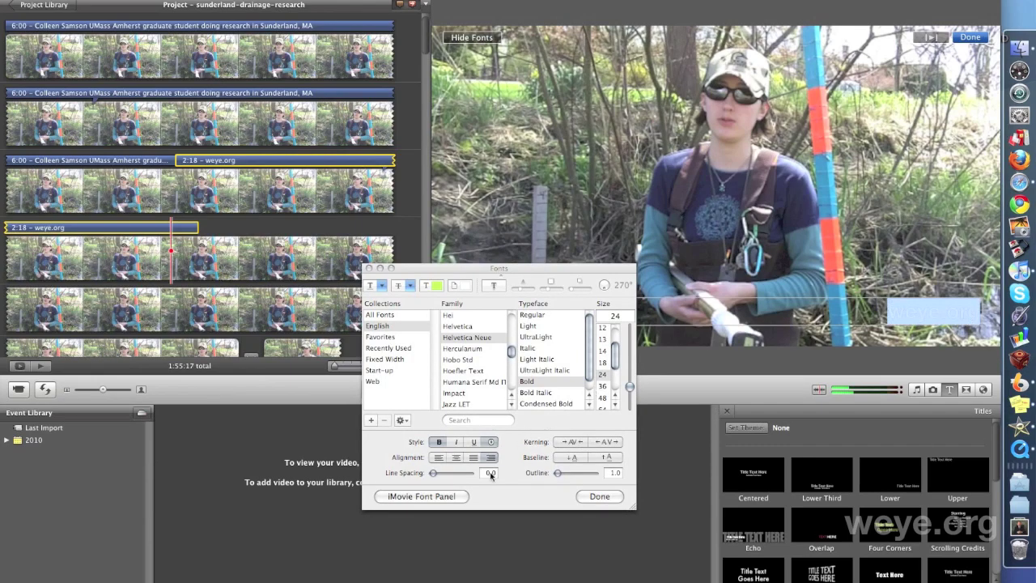
Raise the text opacity to 40%, close the Colors and Fonts panels, and finish editing.
click(438, 287)
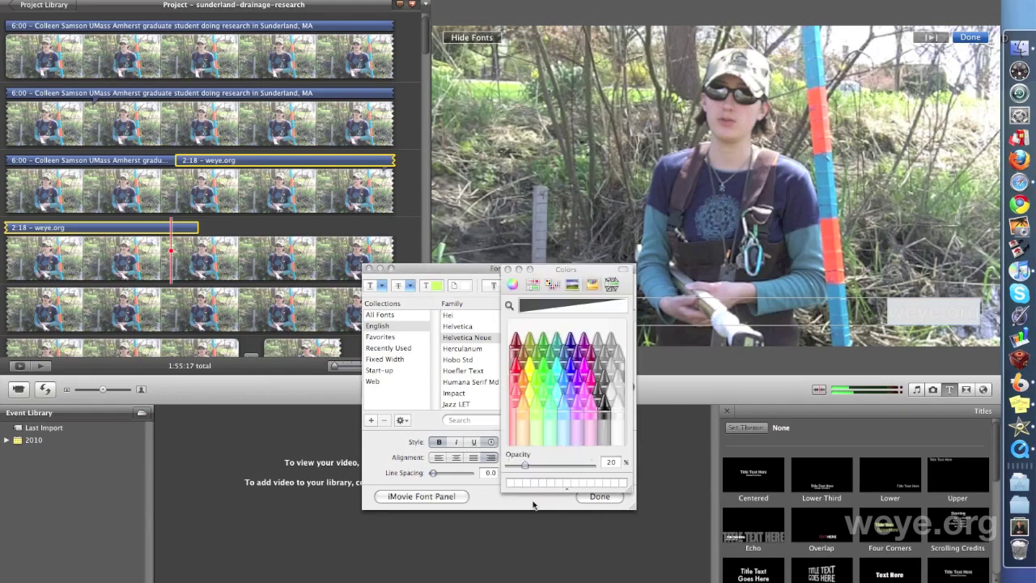
drag(526, 468, 536, 469)
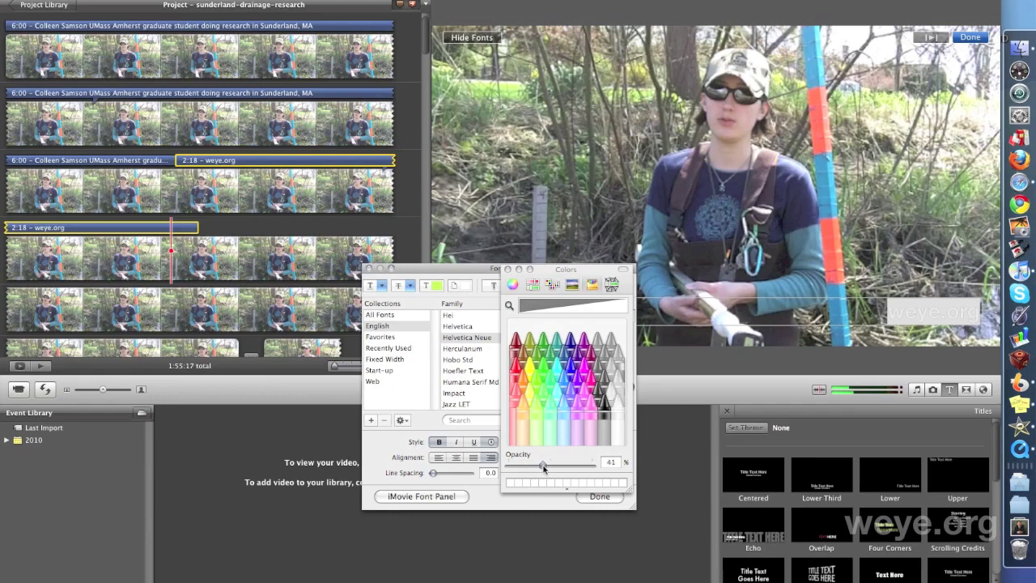
click(508, 270)
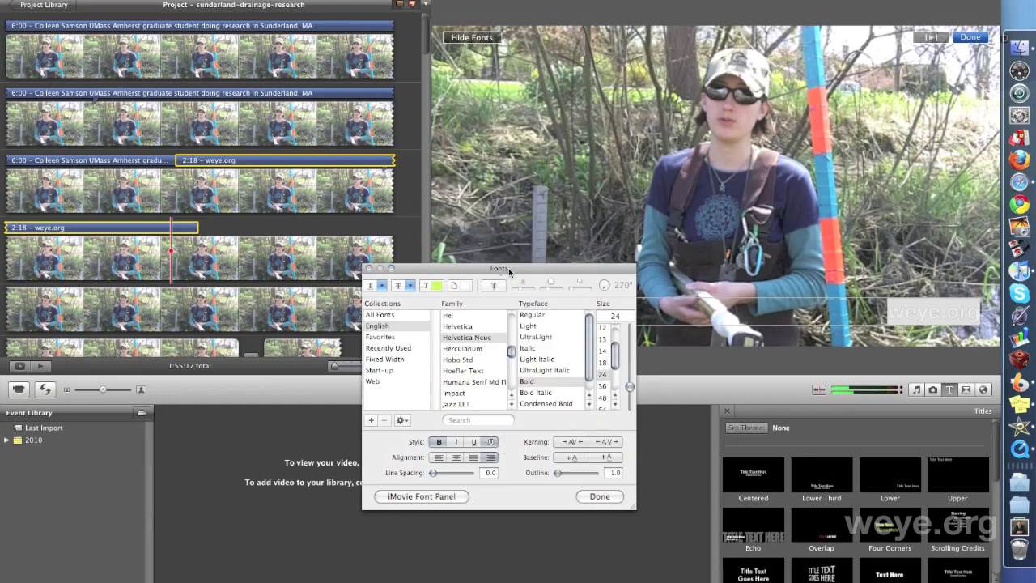
click(590, 497)
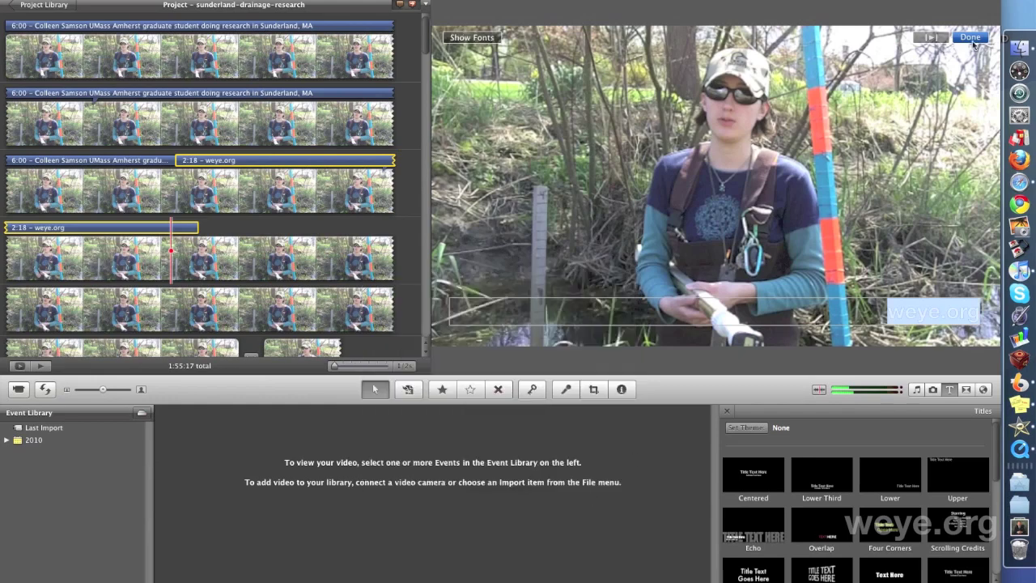
click(970, 40)
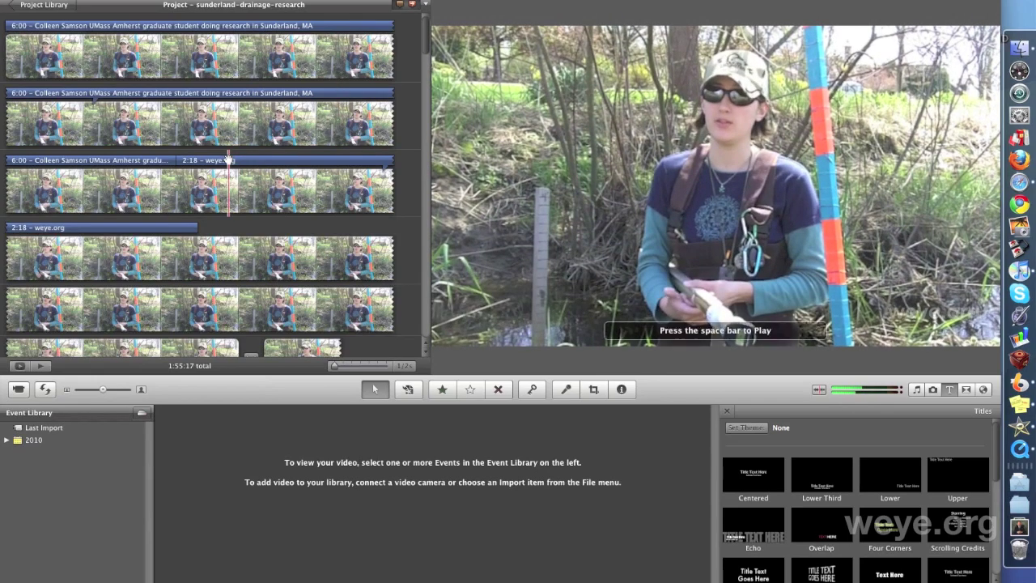
key(space)
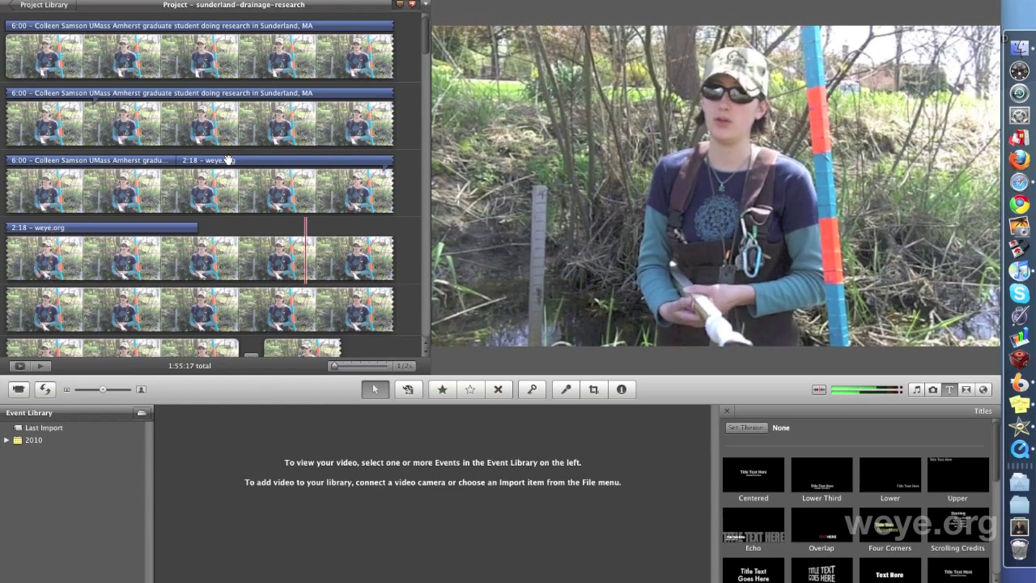
click(229, 160)
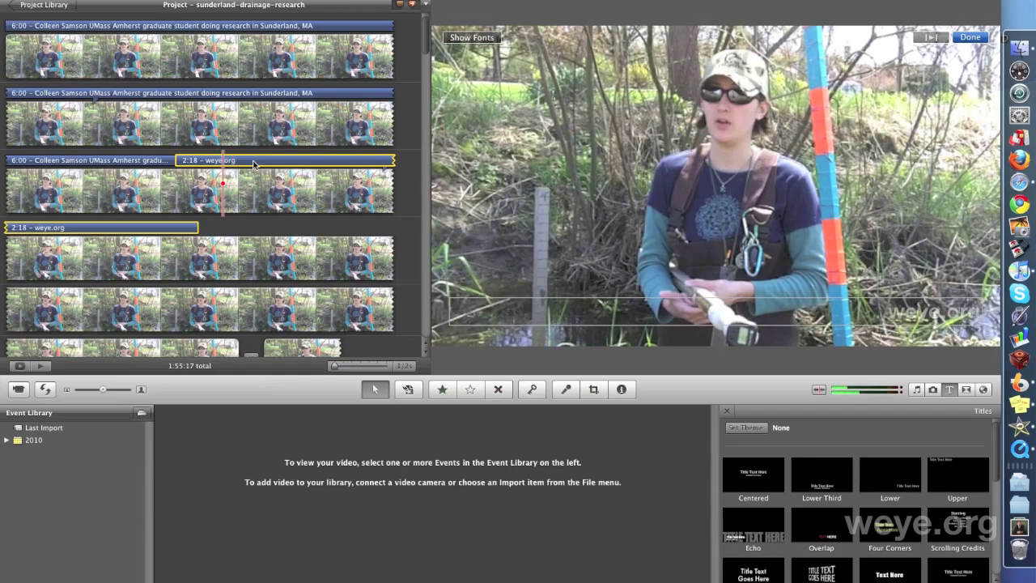
double_click(253, 160)
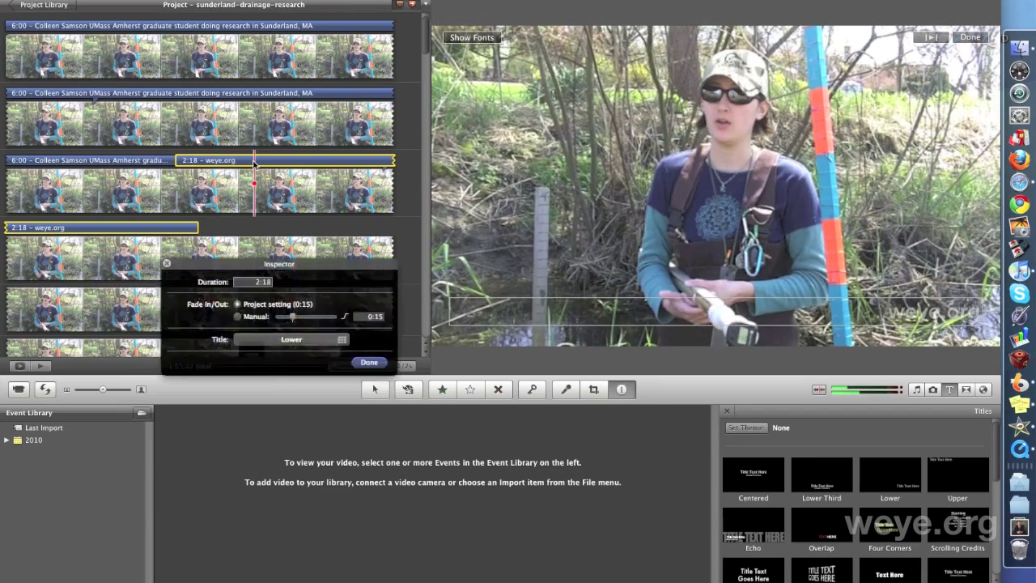
Change the title duration from 2:18 to 5:00, keeping the Lower style after trying Upper.
double_click(258, 281)
text(5:00)
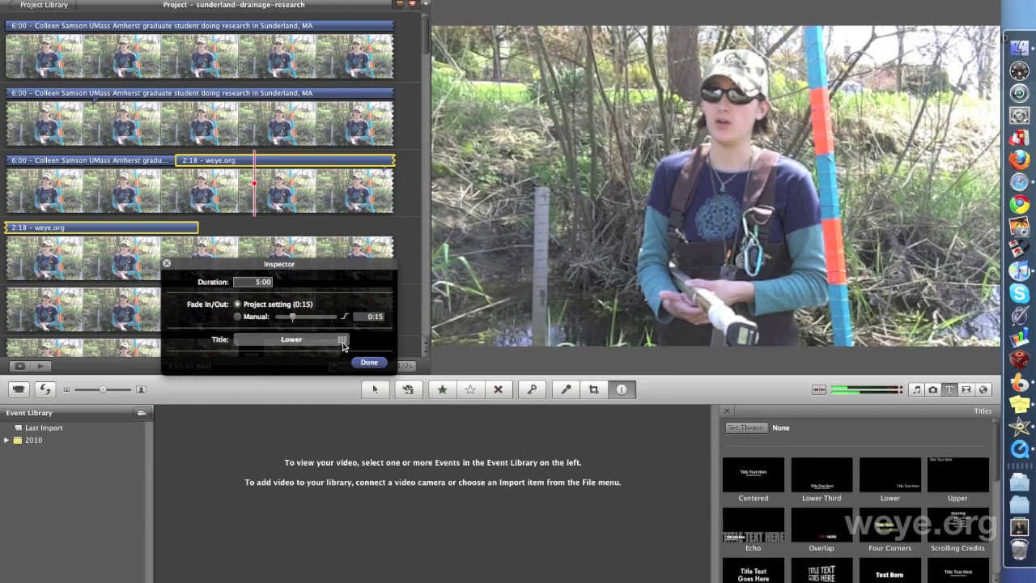
key(Return)
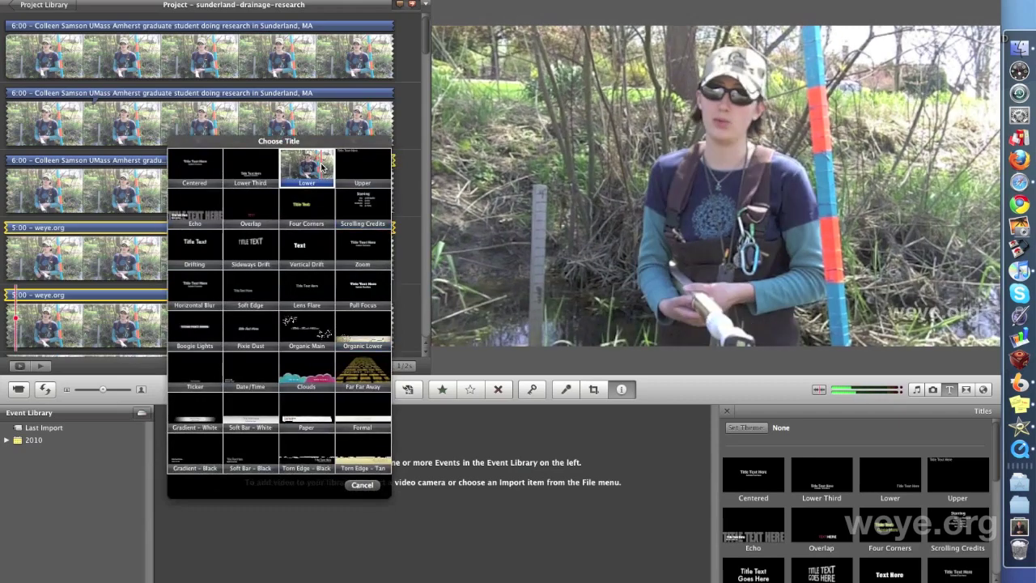
click(371, 166)
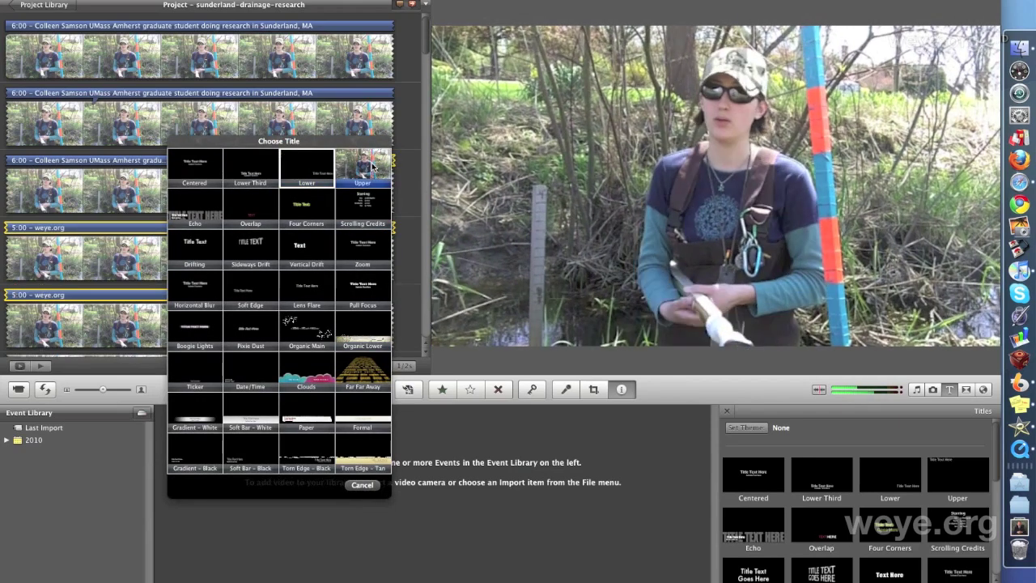
click(308, 165)
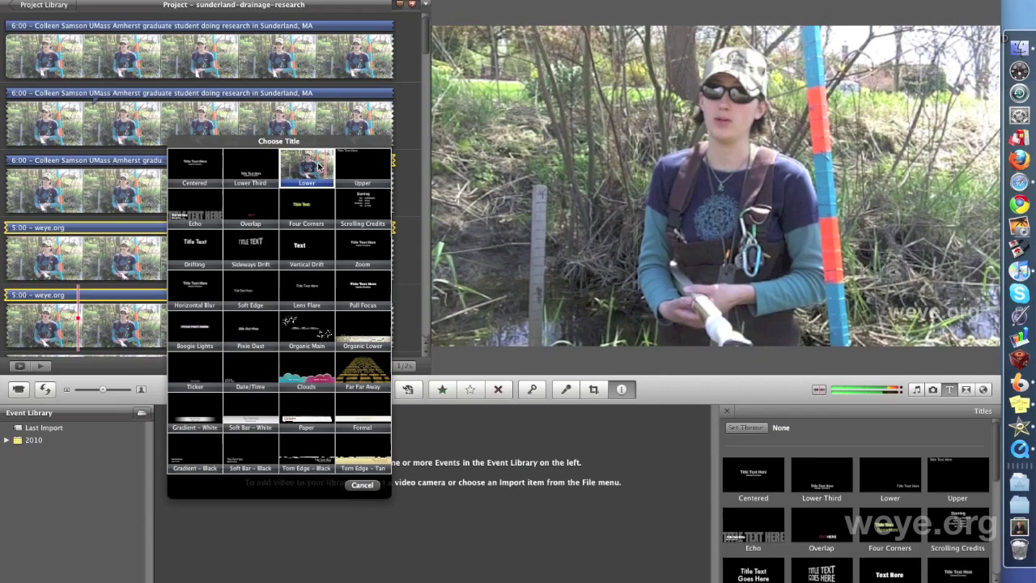
click(361, 486)
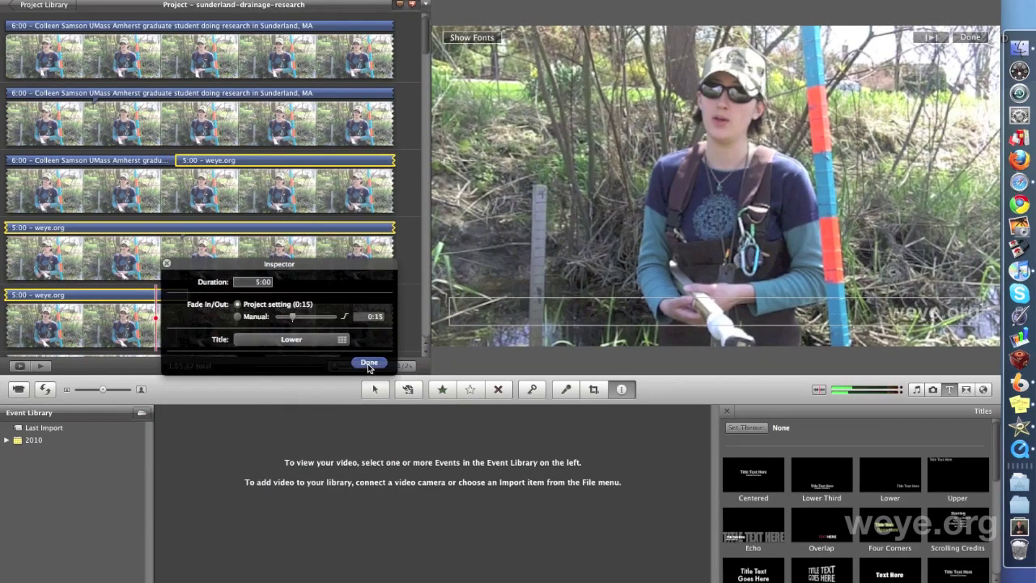
click(369, 363)
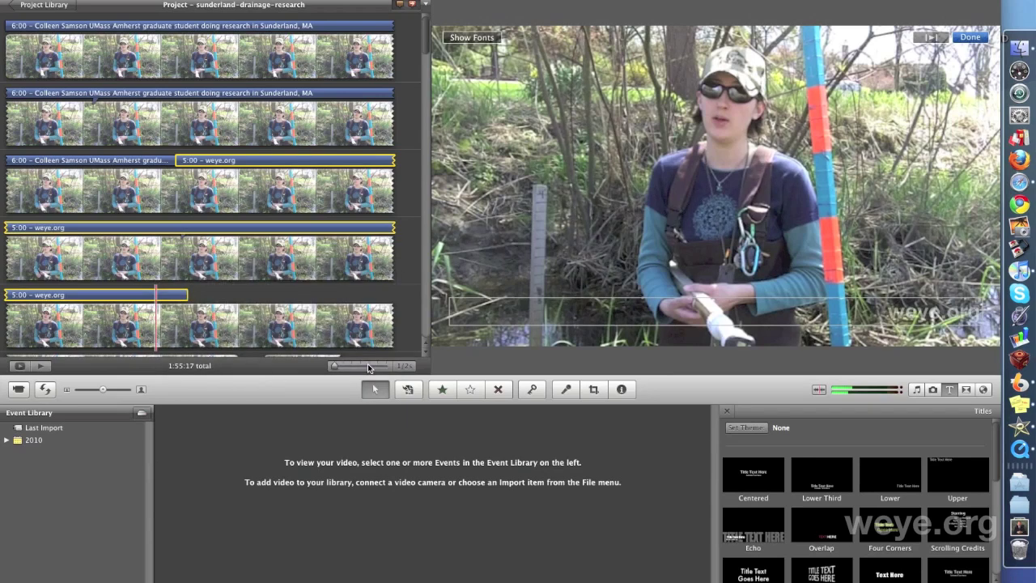